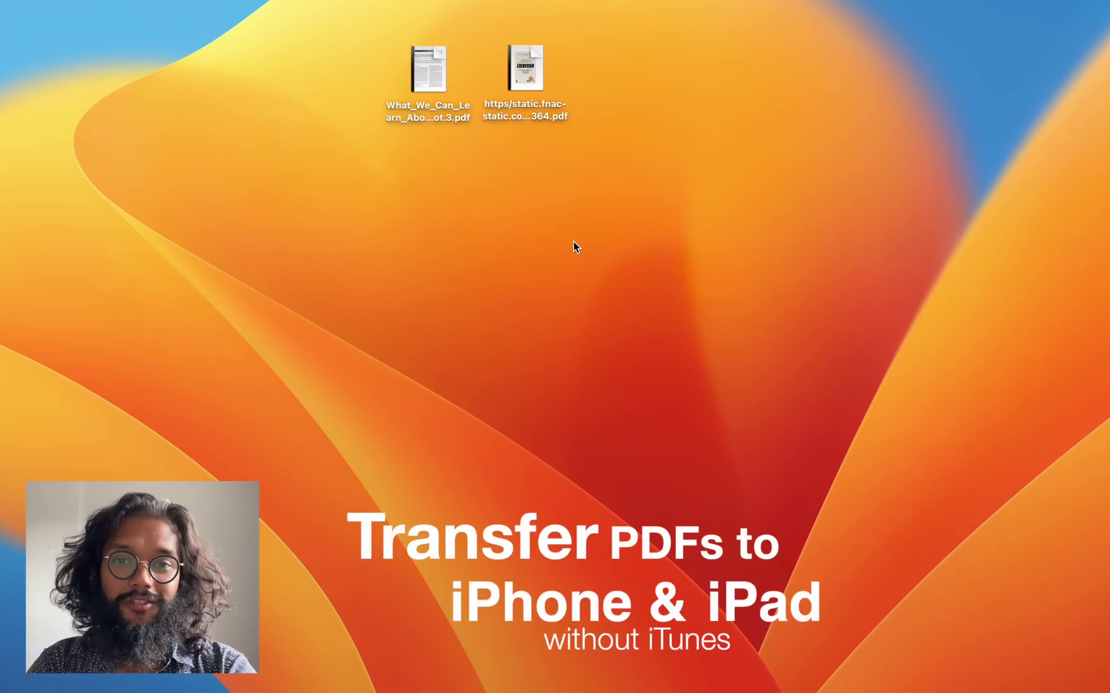
Step: Launch WALTR PRO from Spotlight by searching 'waltr'
key(super+space)
text(waltr)
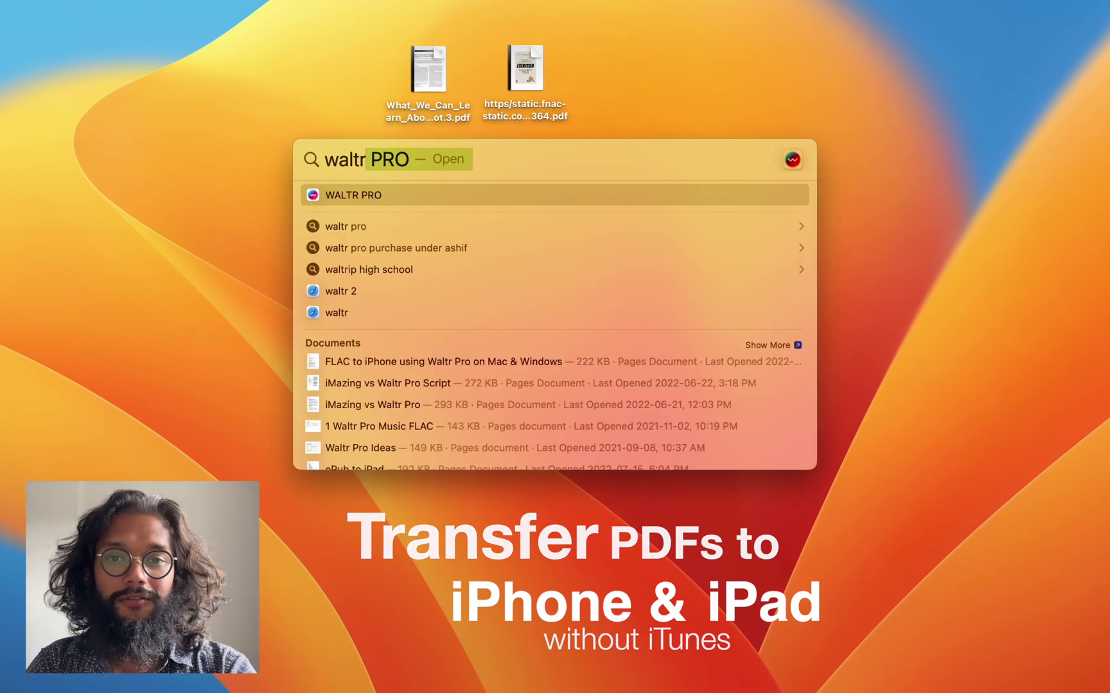
key(Return)
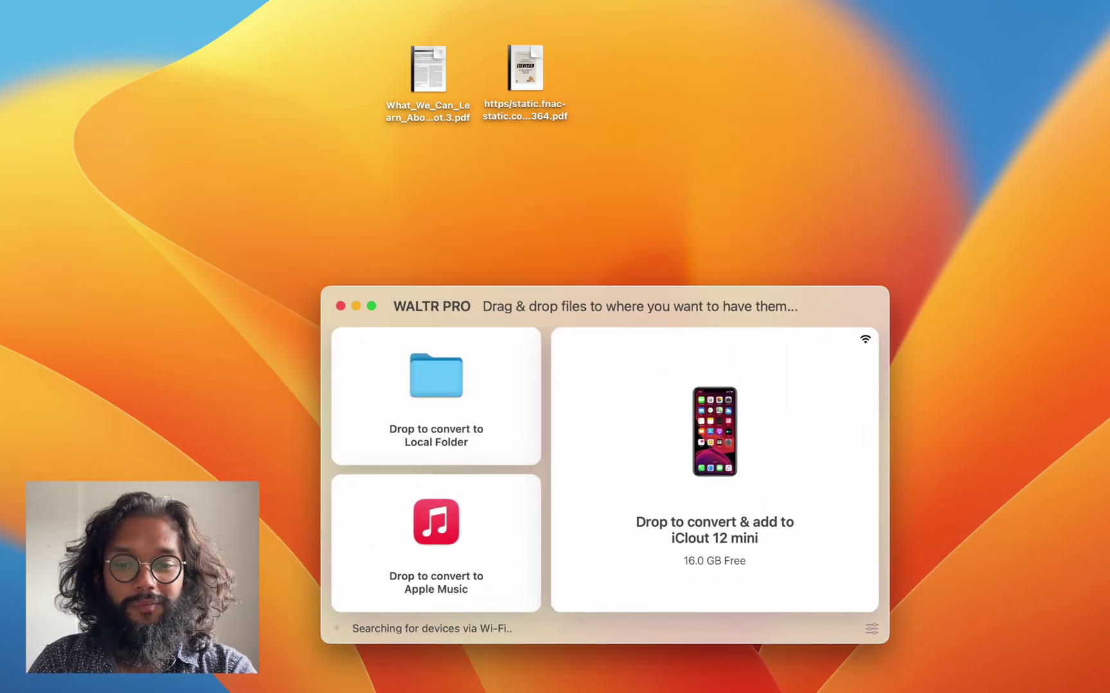
Step: Send the What_We_Can_Learn barefoot-running PDF to the iClout 12 mini iPhone and wait for Done
drag(427, 76, 642, 404)
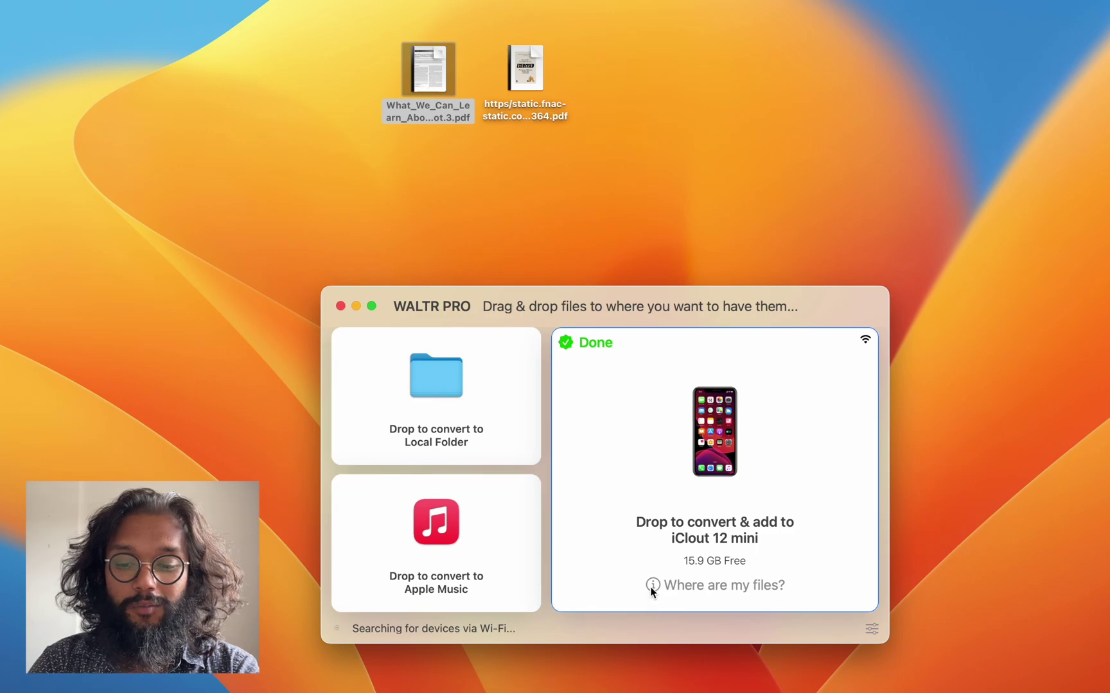
mouse_move(656, 586)
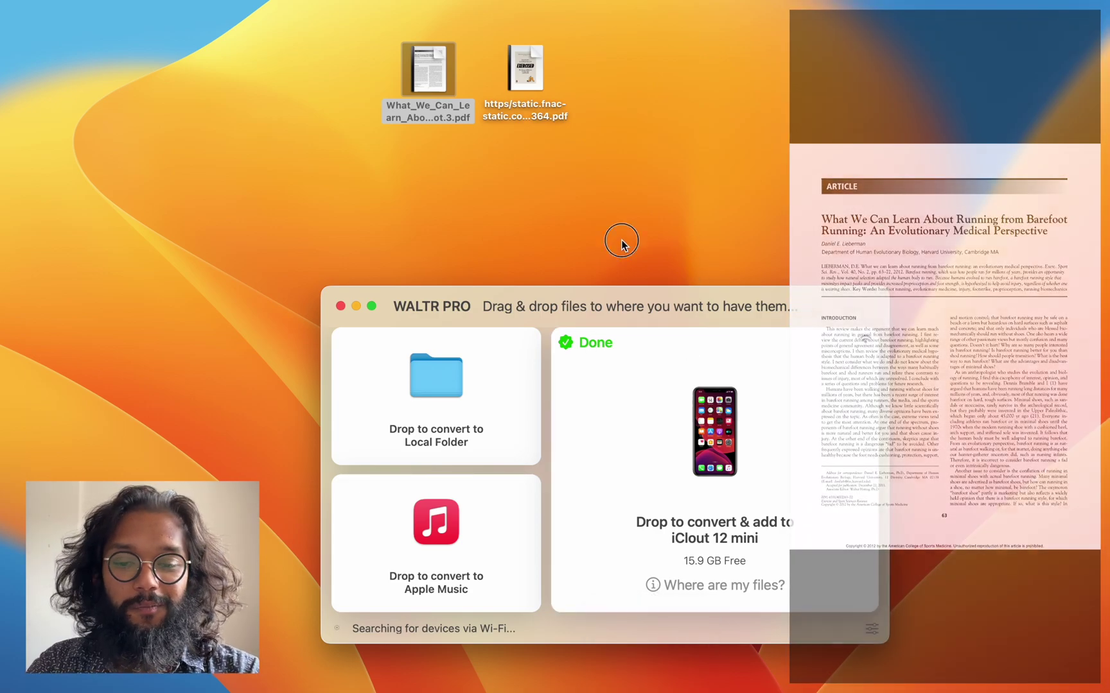
Step: Bring WALTR PRO forward with the 2nd Screen iPad tile showing, and select the second desktop PDF
click(614, 172)
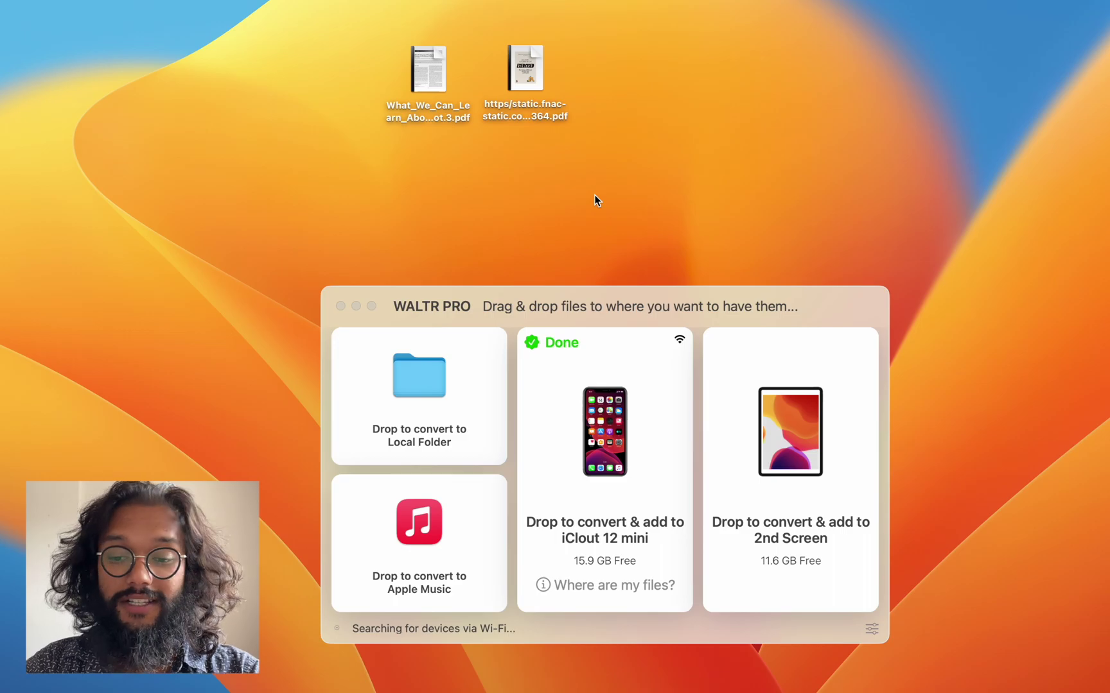
click(769, 292)
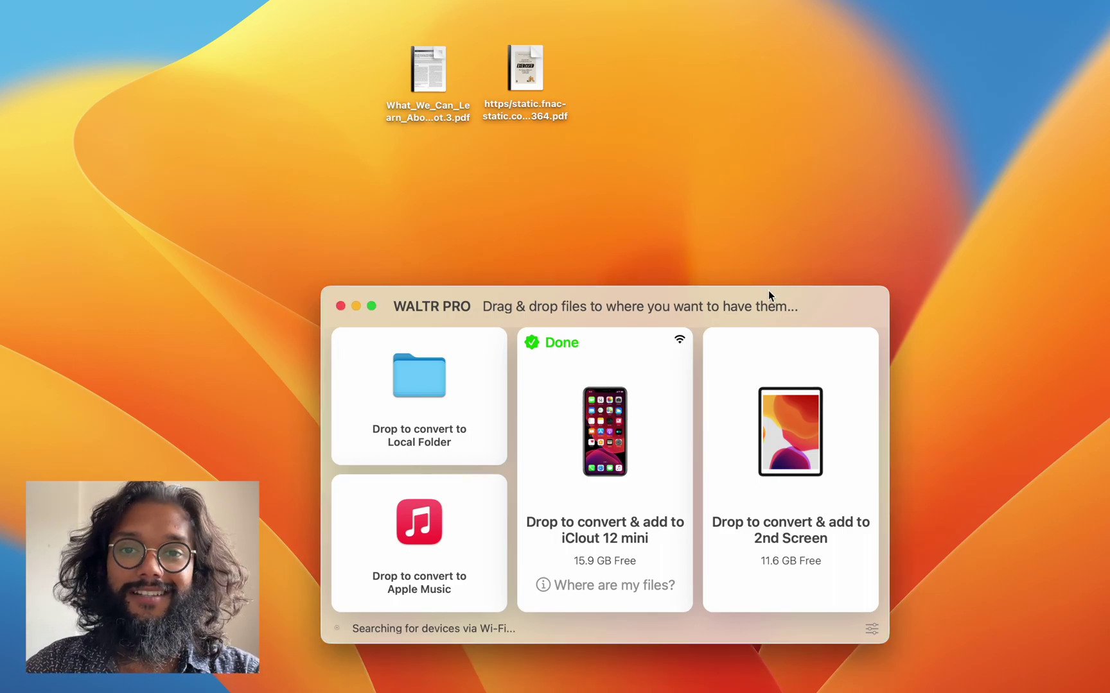
click(664, 139)
click(536, 67)
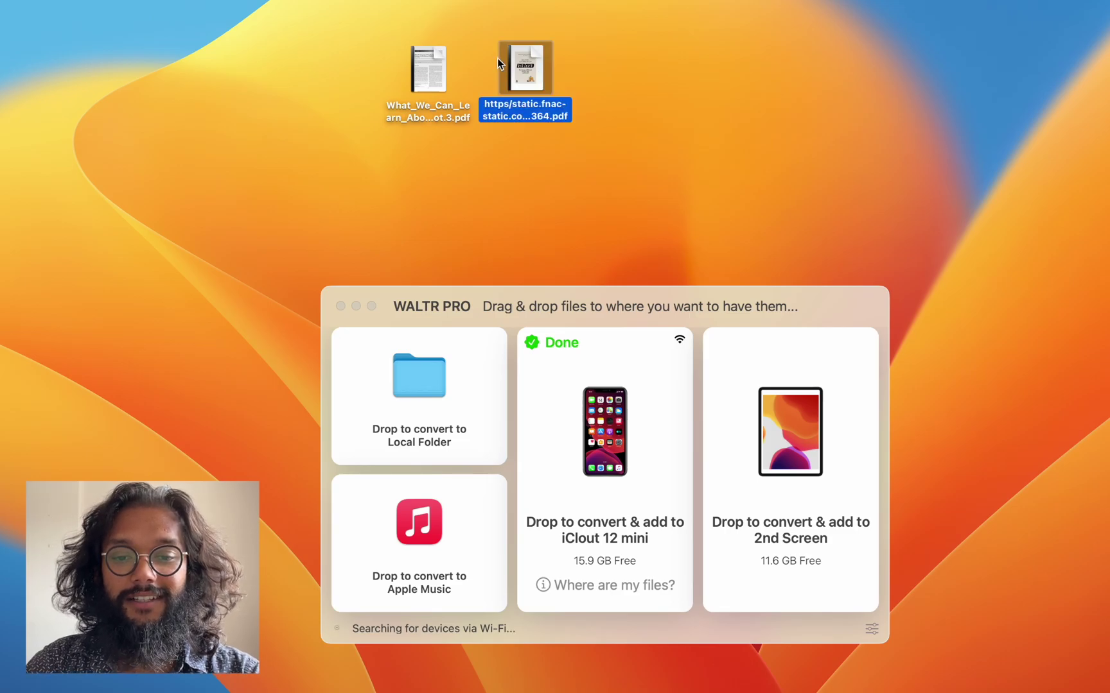
mouse_move(531, 58)
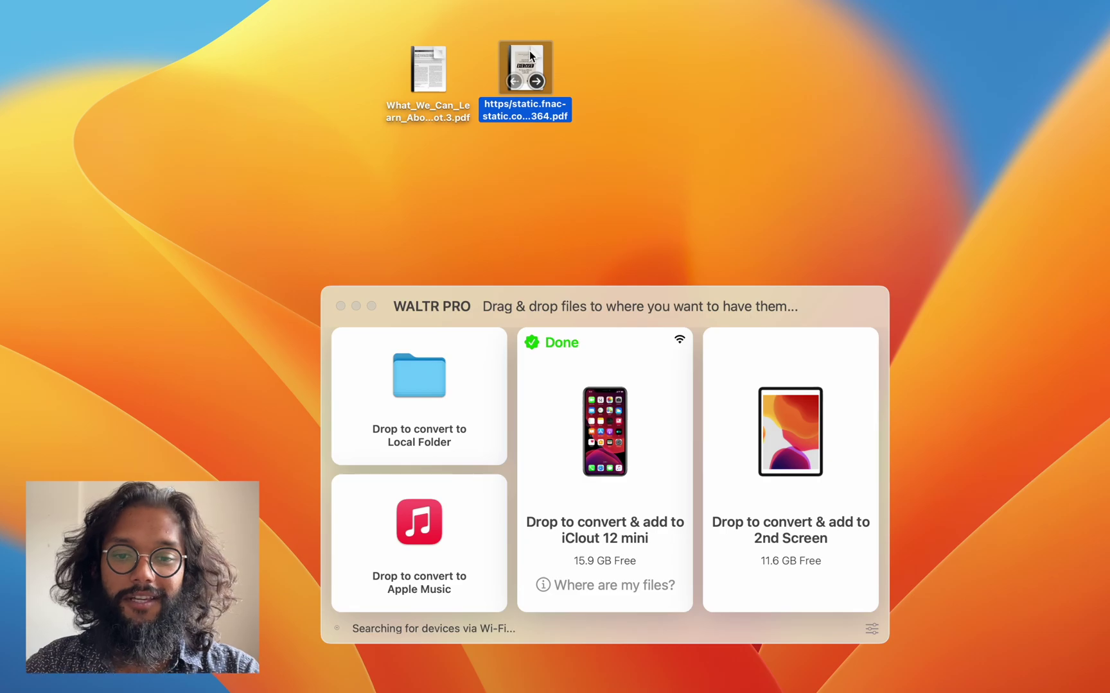
Step: Send the second PDF to the 2nd Screen iPad, retitled 'Book', and save to start the transfer
drag(531, 58, 772, 392)
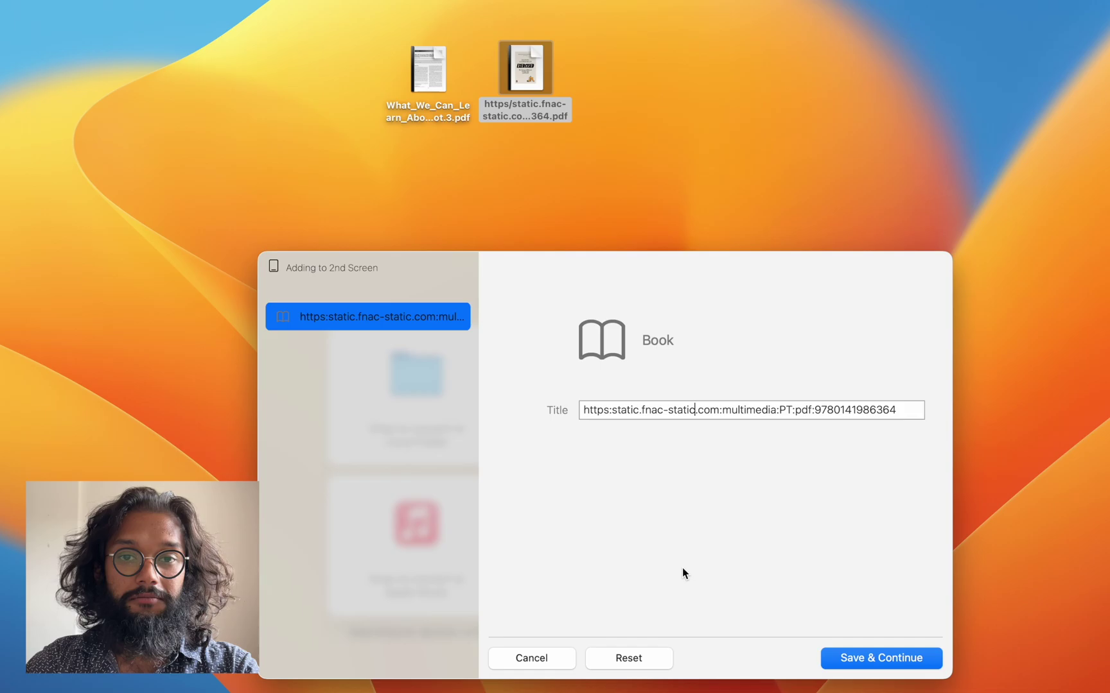
key(super+a)
key(BackSpace)
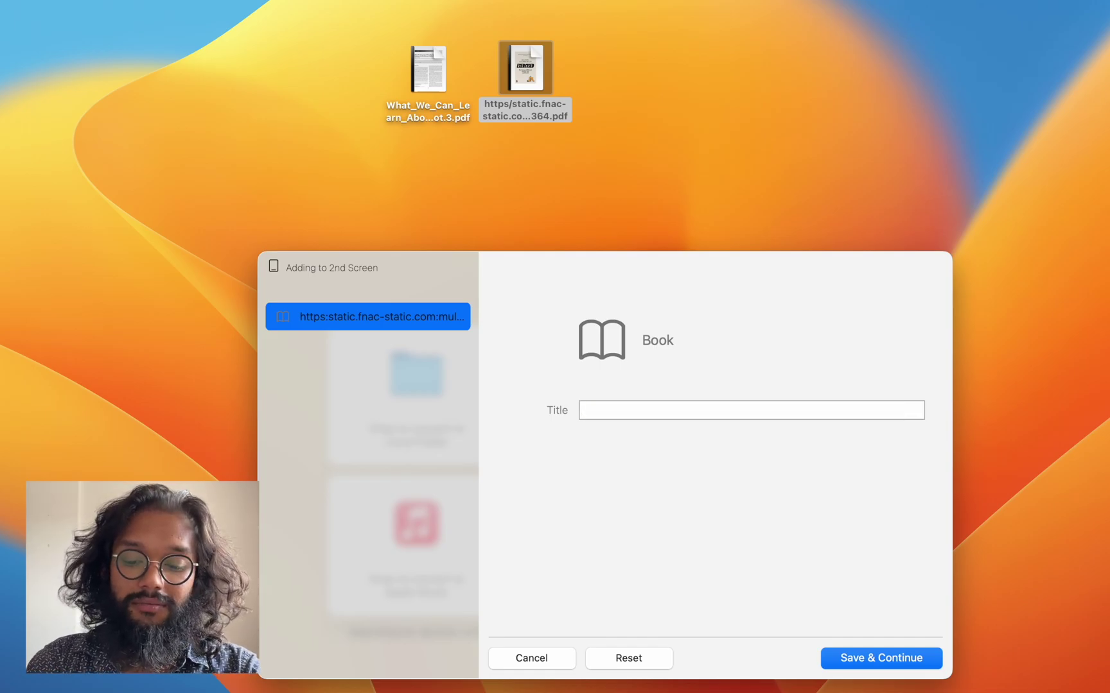
text(Book)
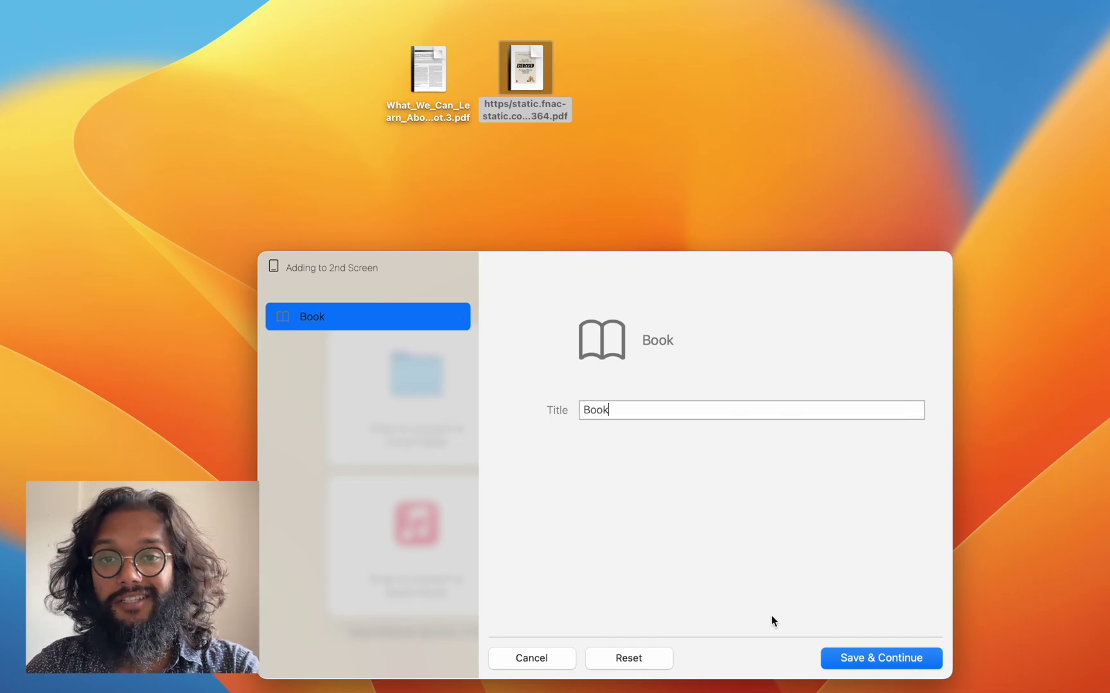
click(850, 658)
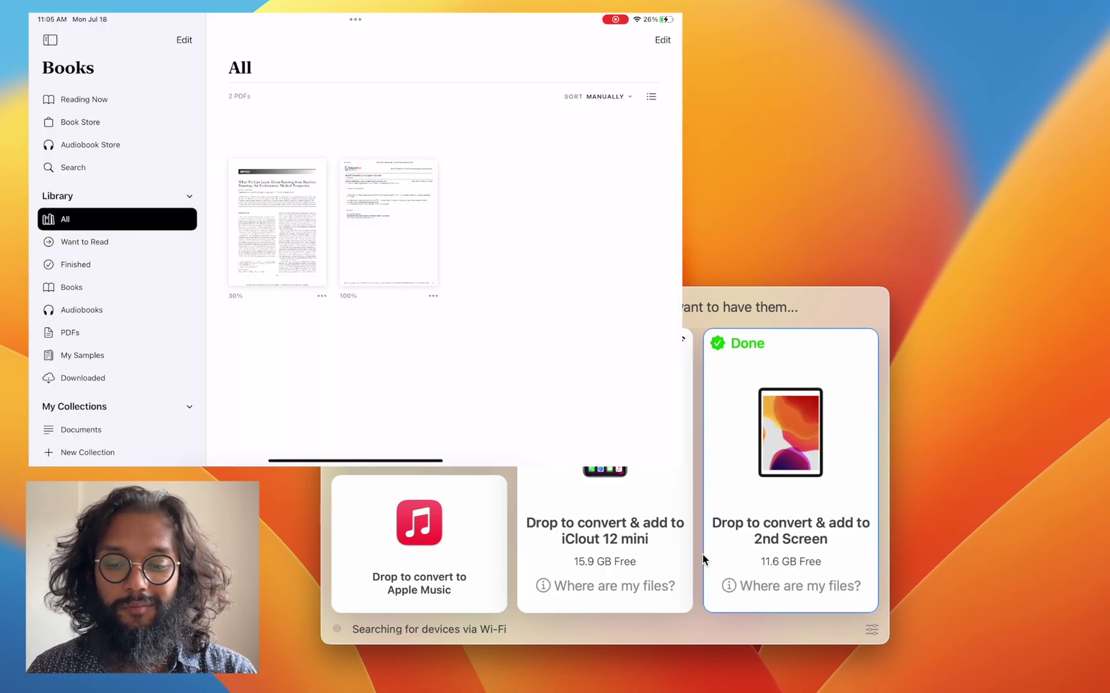
Step: Confirm the new PDF in the iPad's Books library, then hide the mirrored iPad window
mouse_move(727, 590)
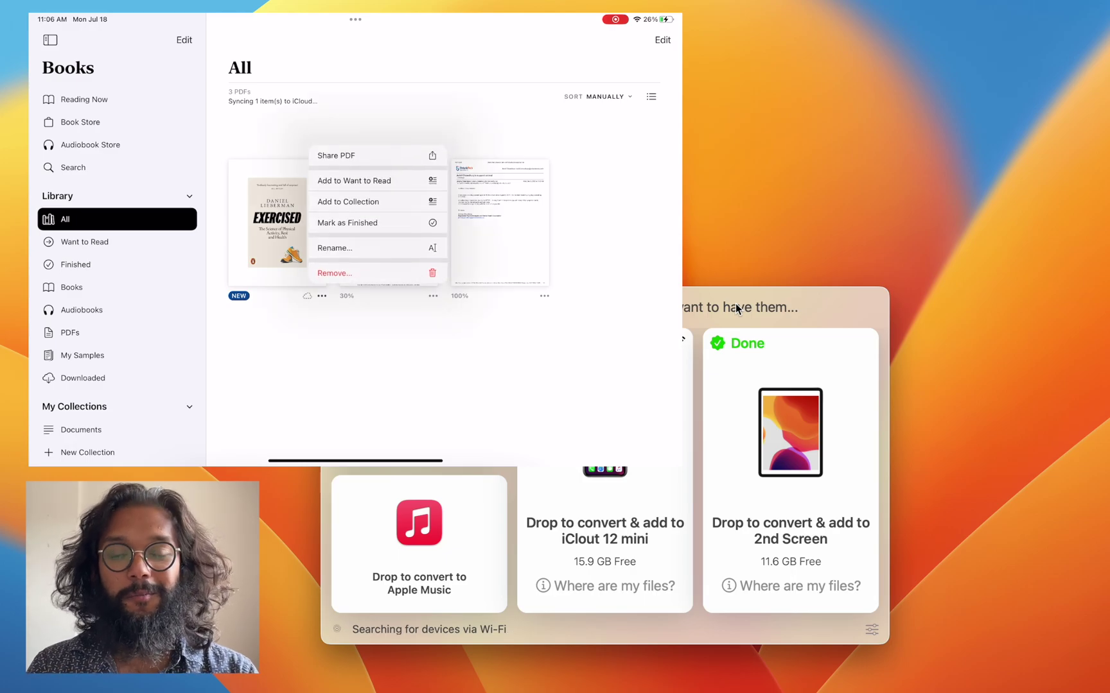
key(cmd+h)
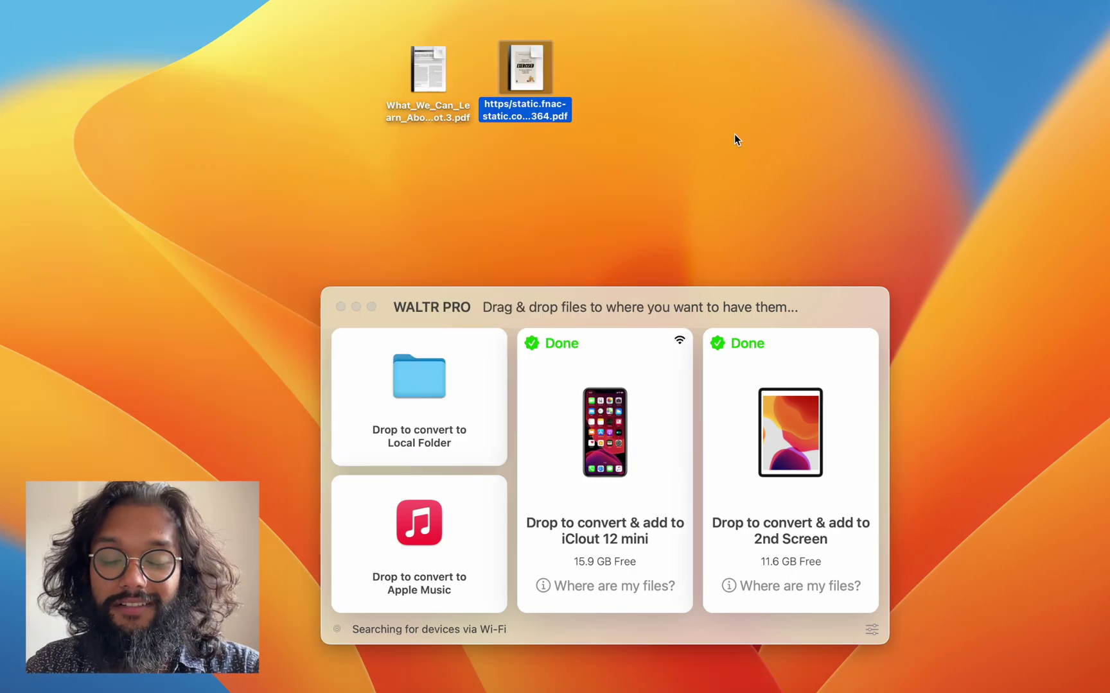
Step: Deselect the desktop PDF and return to WALTR PRO, now listing only the iClout 12 mini iPhone
click(734, 133)
click(607, 304)
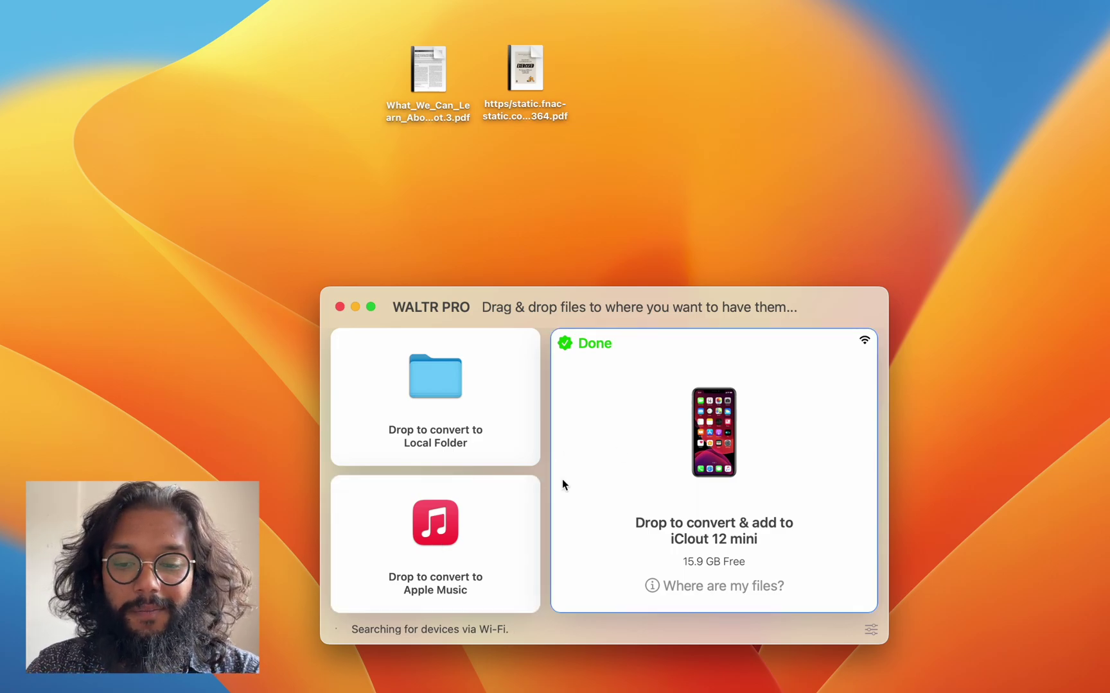
click(650, 239)
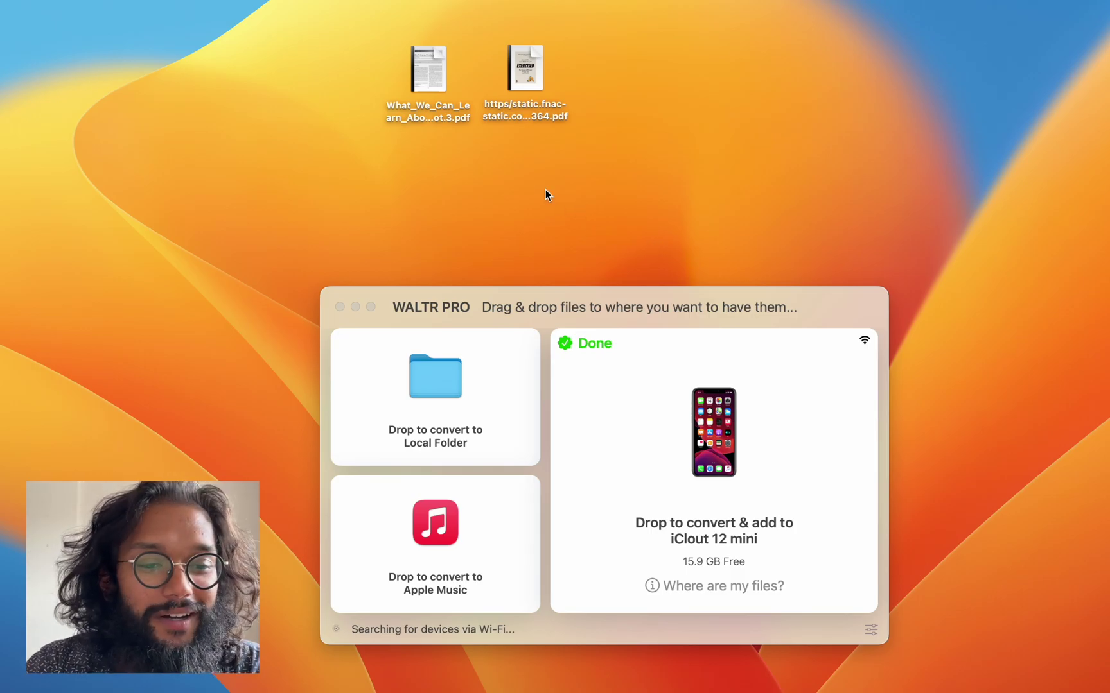
Step: Open softorino.com in Safari and go to the WALTR PRO product page via Products
mouse_move(20, 242)
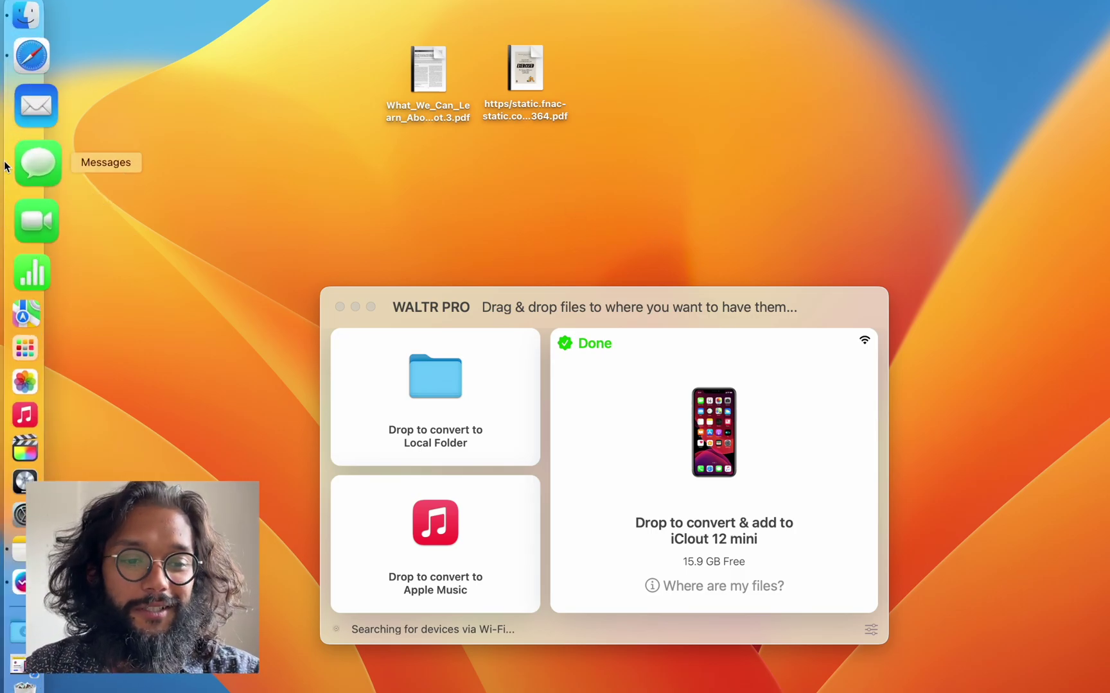
click(27, 86)
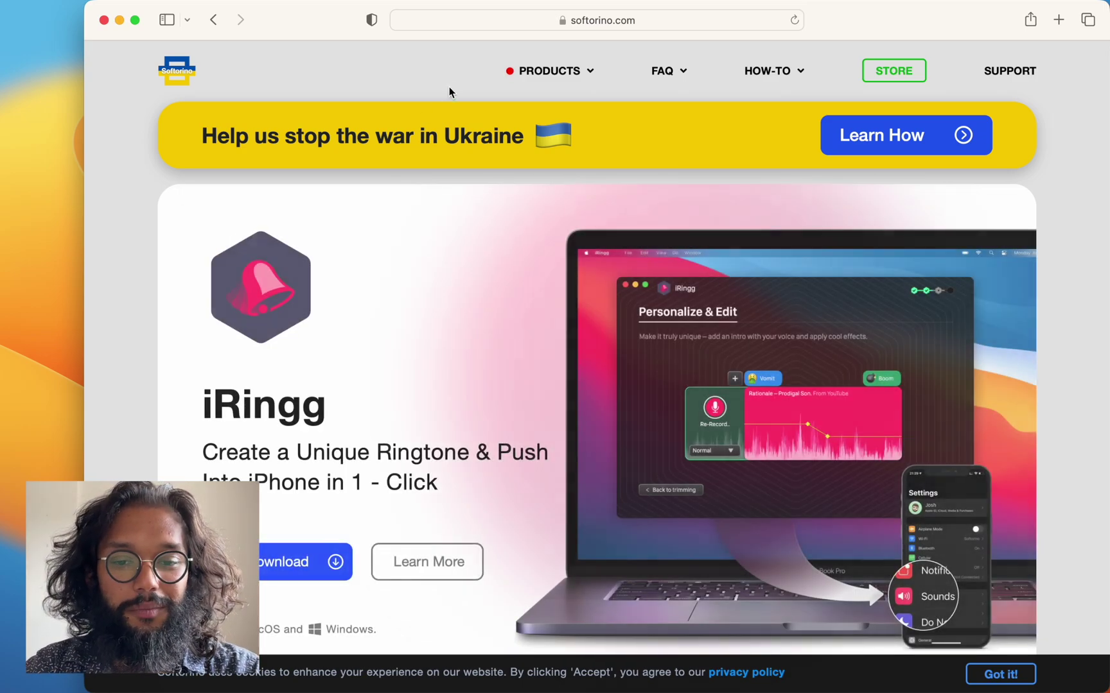
mouse_move(538, 75)
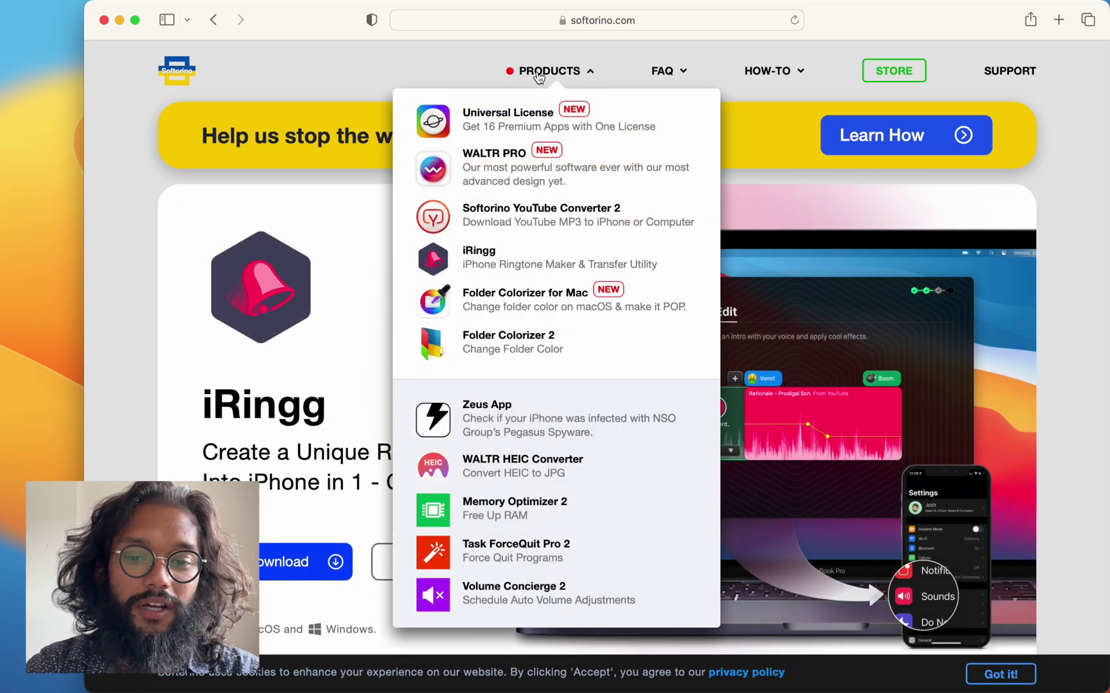
click(539, 162)
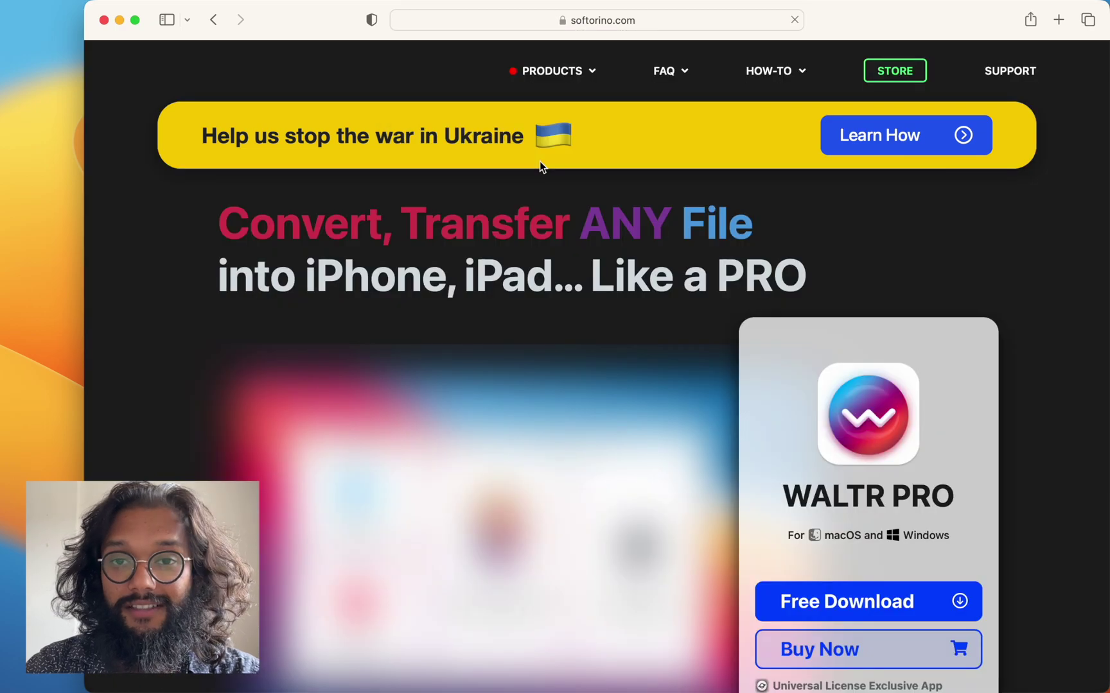
Step: Scroll through the WALTR PRO page's features and Free Download offer
scroll(539, 166, down, 2)
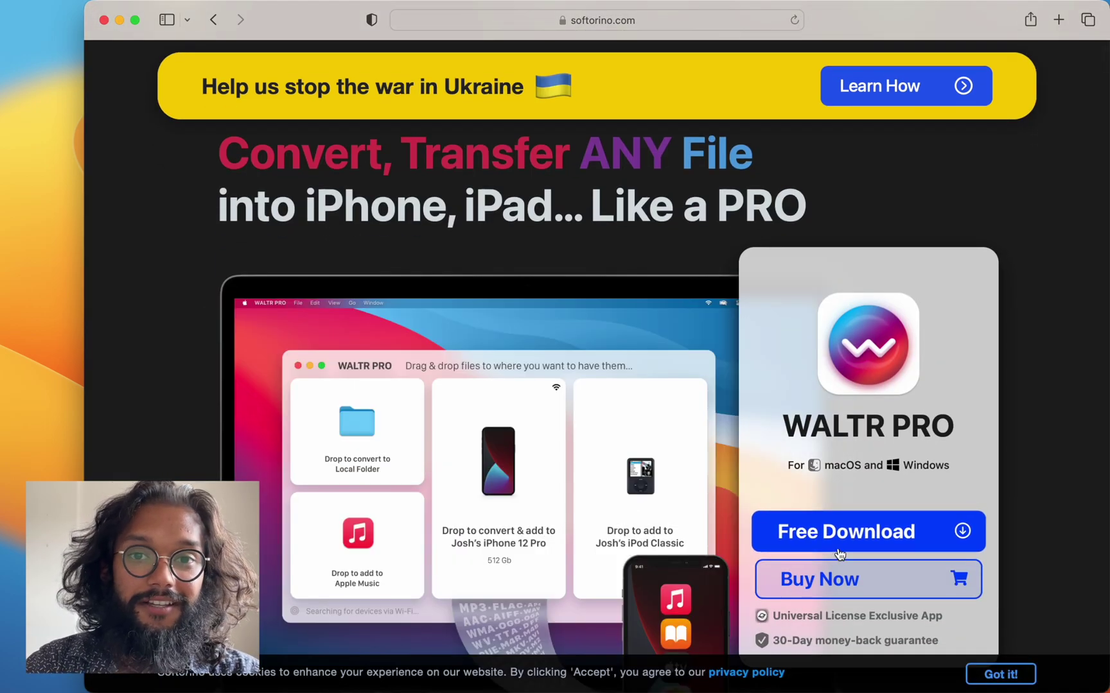
scroll(839, 554, up, 1)
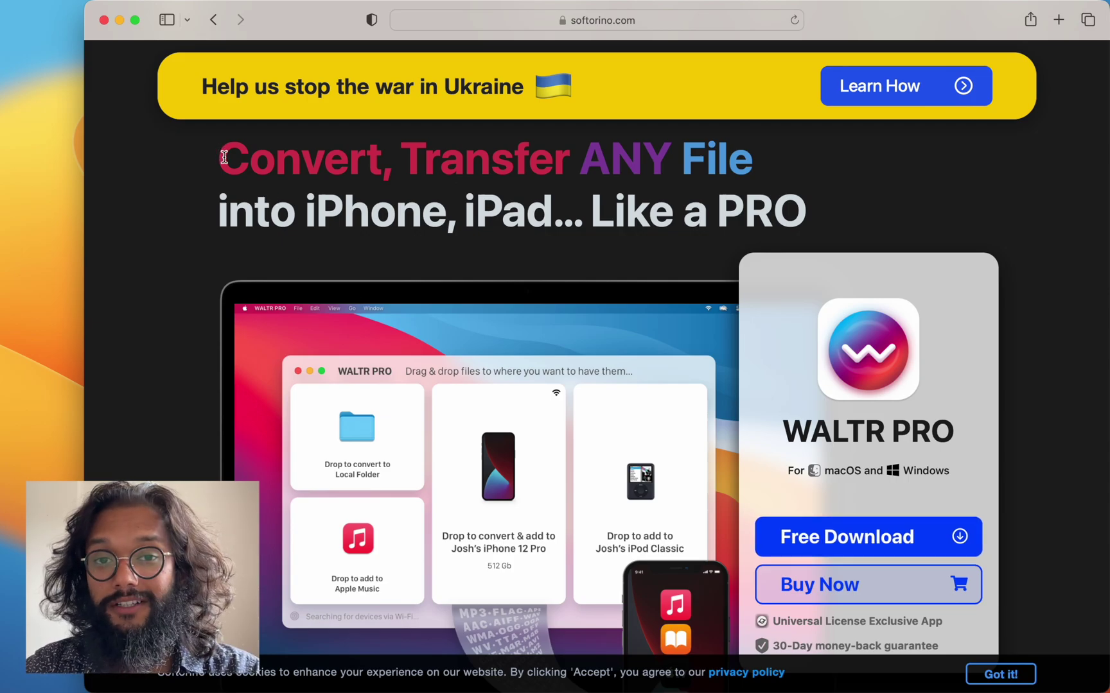
scroll(318, 258, down, 15)
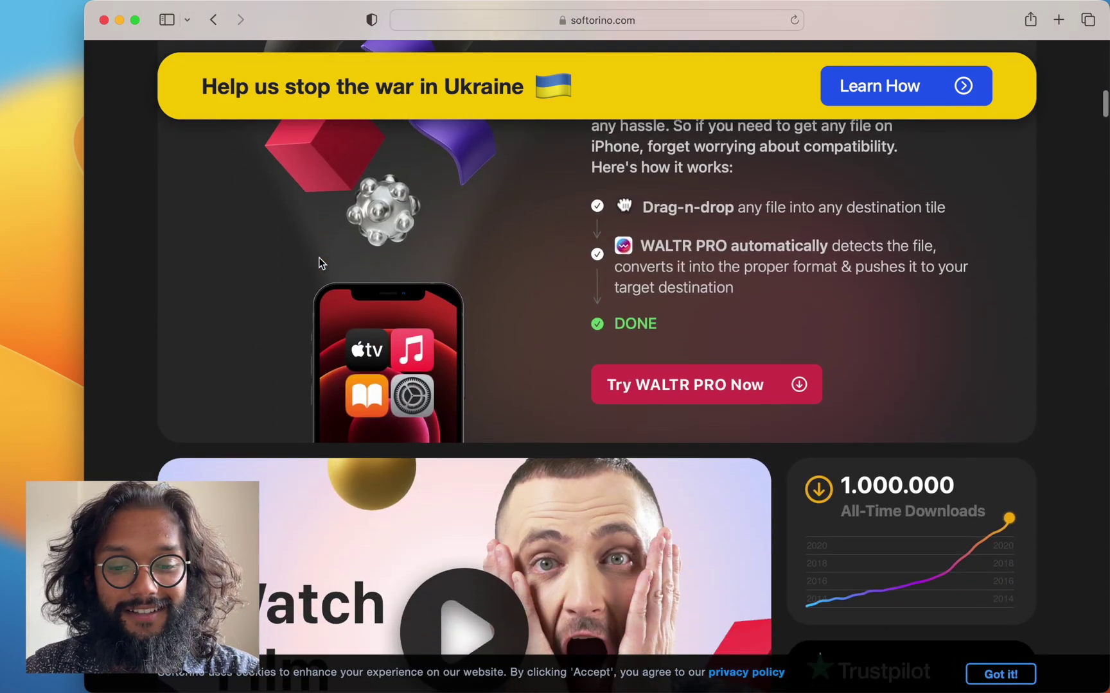
scroll(318, 258, down, 20)
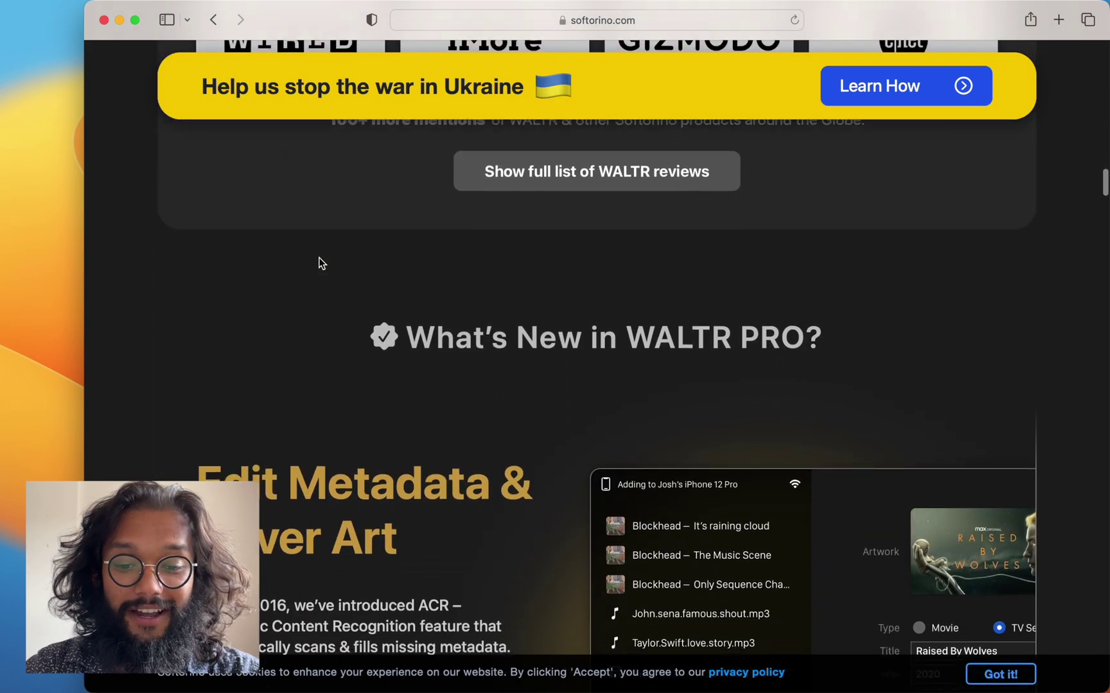
scroll(318, 257, up, 20)
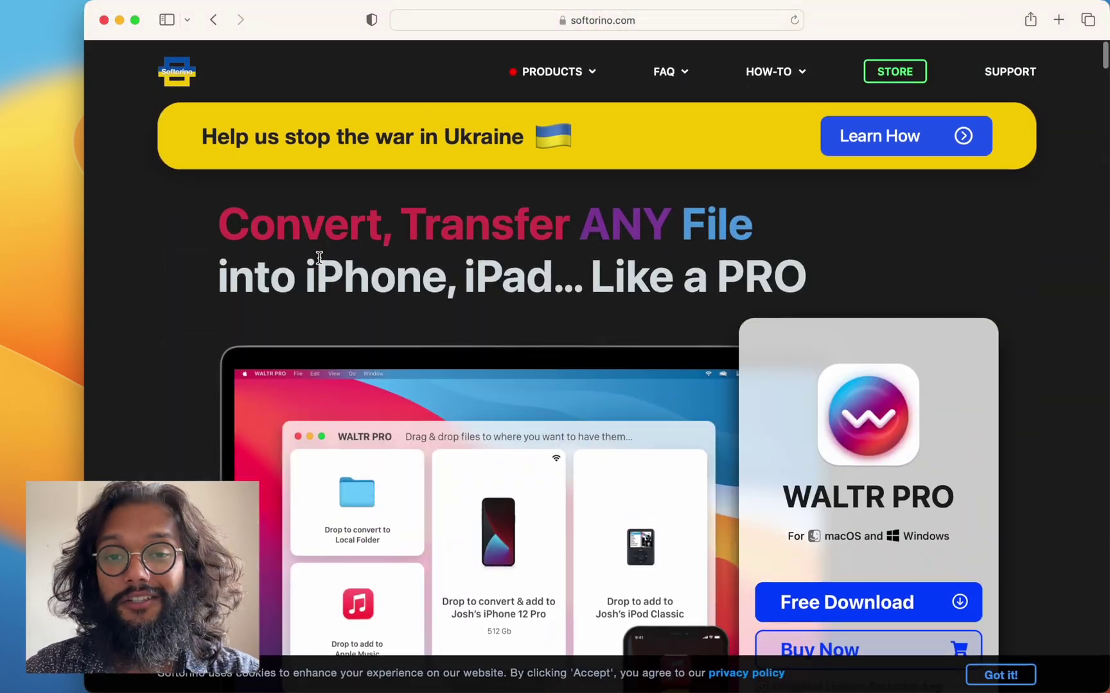
Step: Open Universal License from Products, browse its sixteen app cards, and reload the page
mouse_move(555, 76)
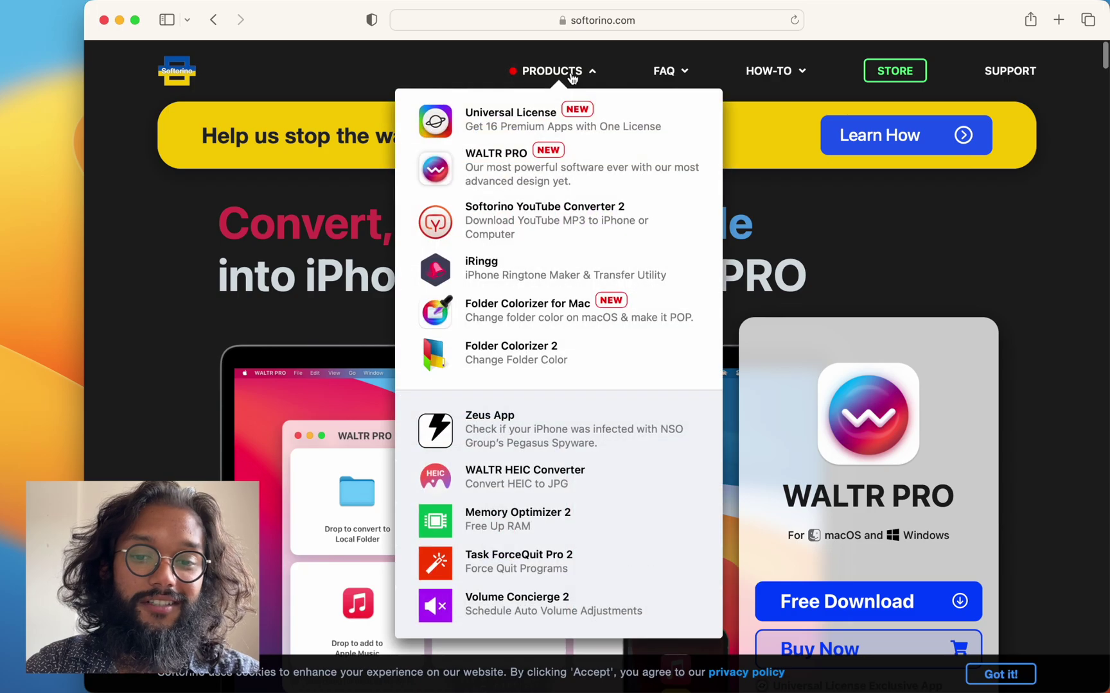
click(562, 125)
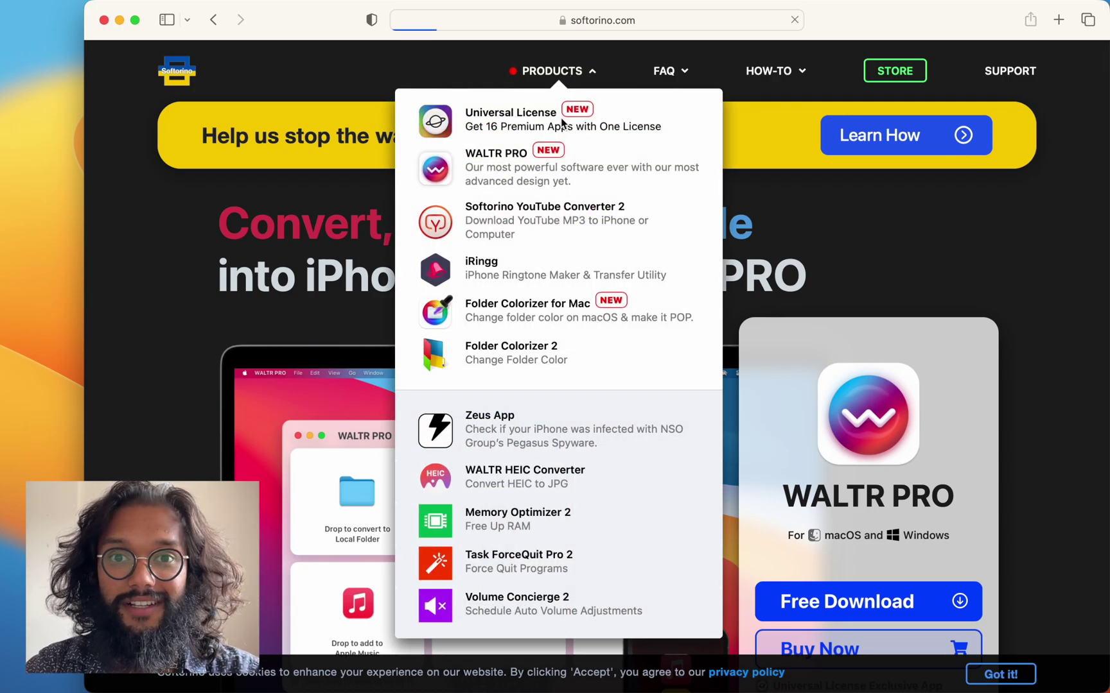
scroll(332, 249, down, 8)
scroll(332, 251, down, 3)
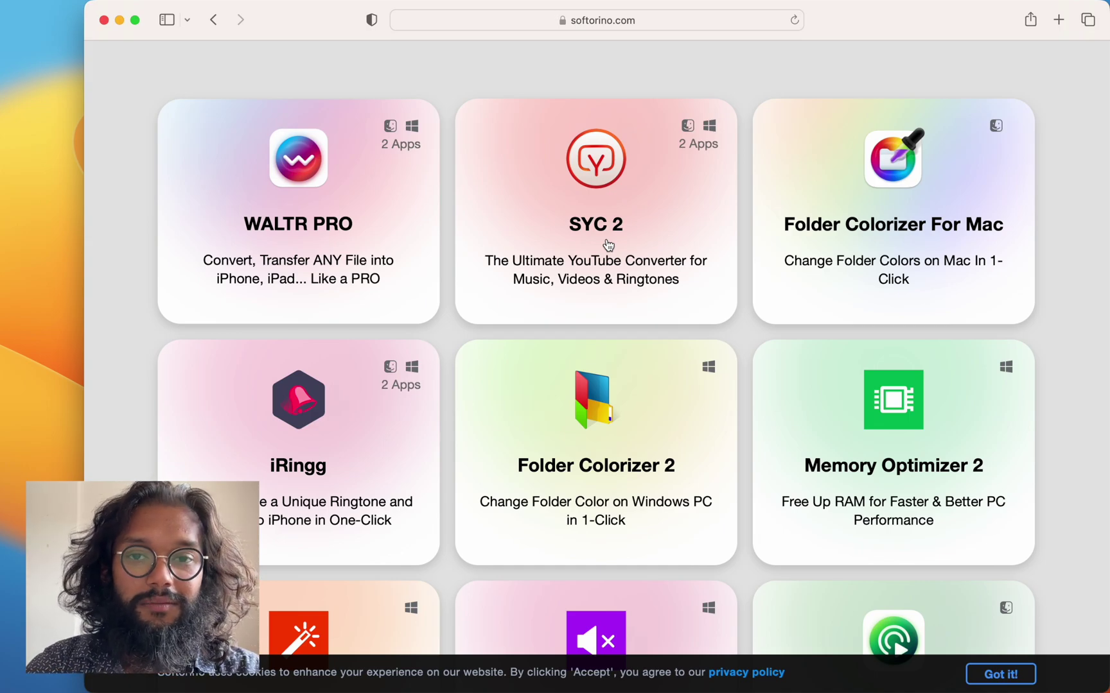
scroll(617, 250, down, 2)
scroll(479, 475, down, 3)
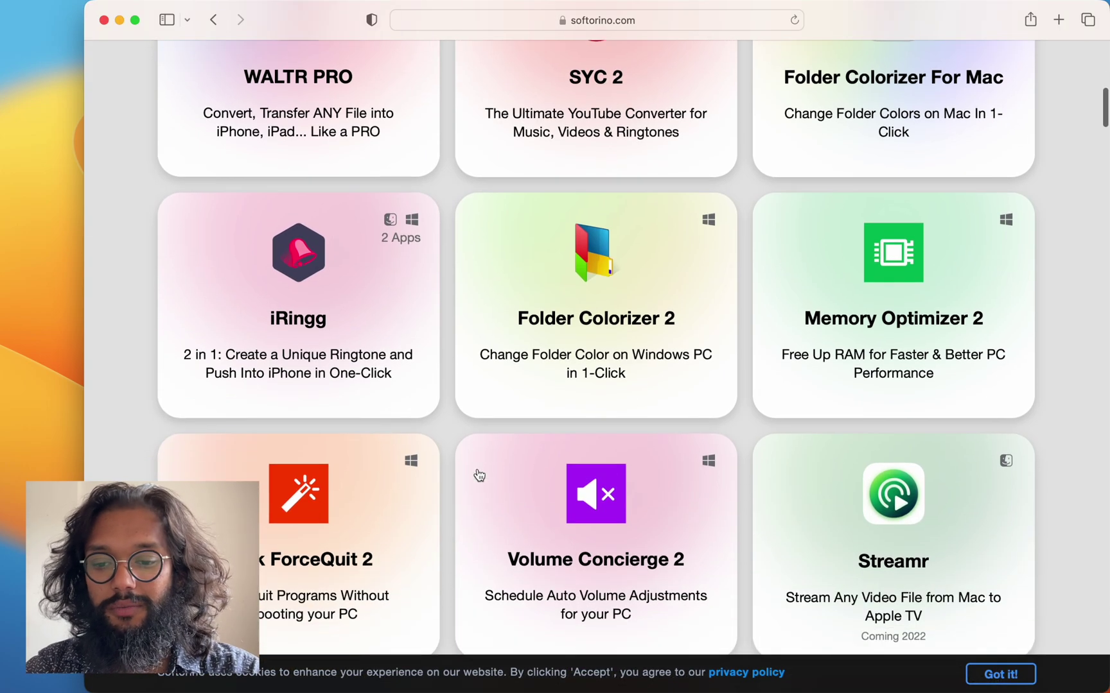
scroll(755, 364, down, 10)
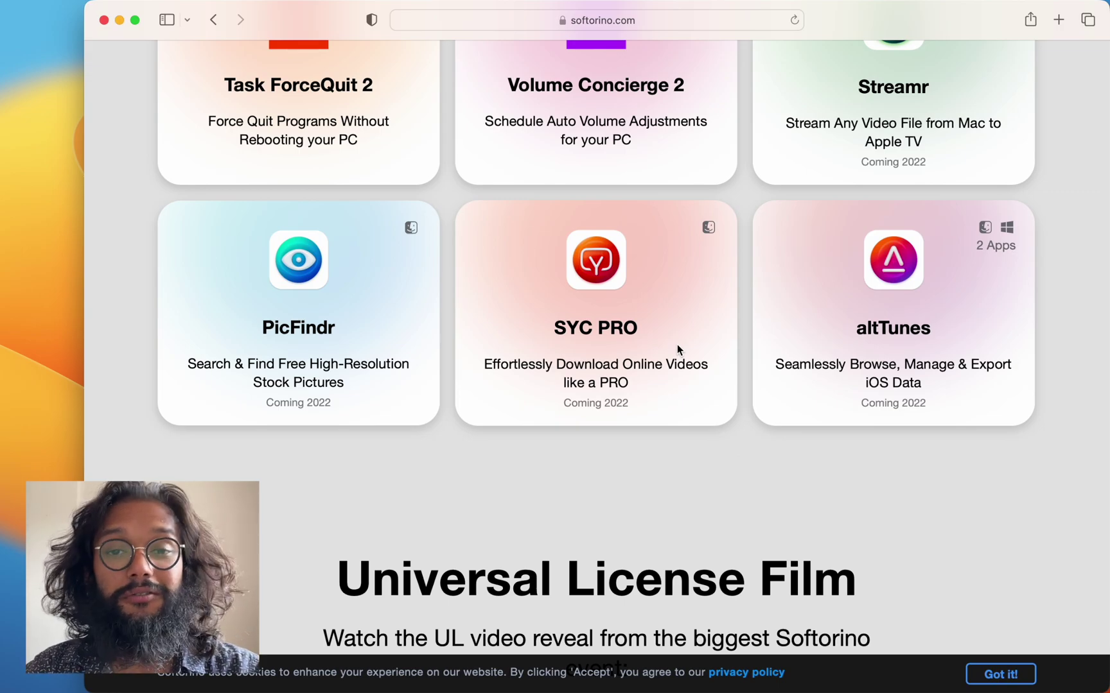
key(super+r)
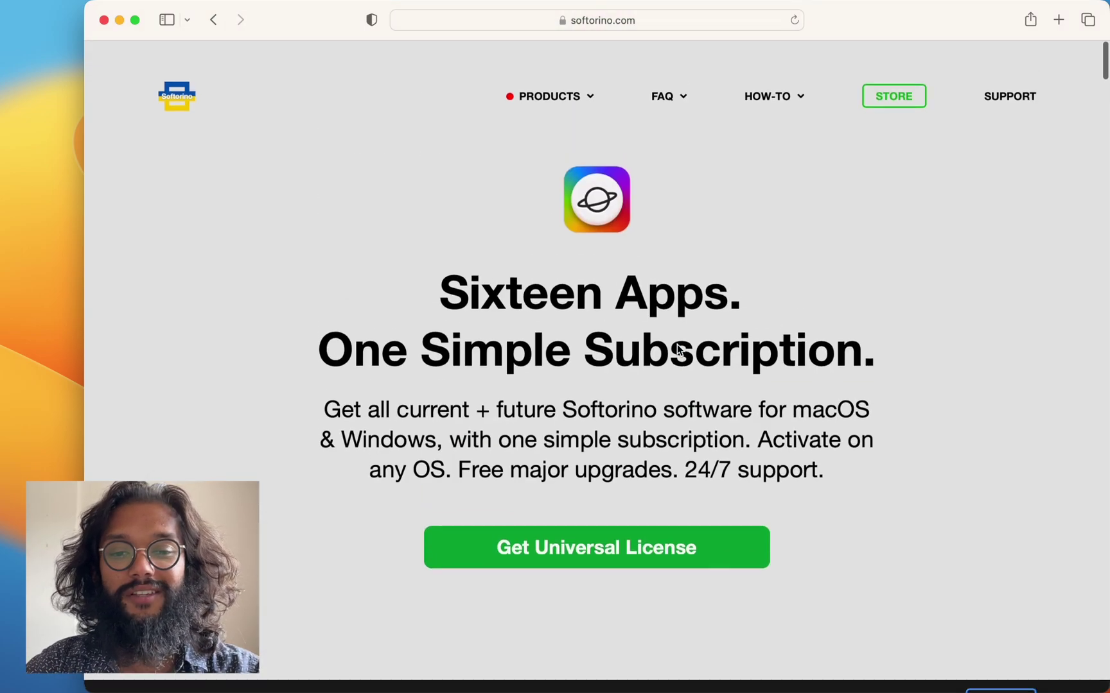